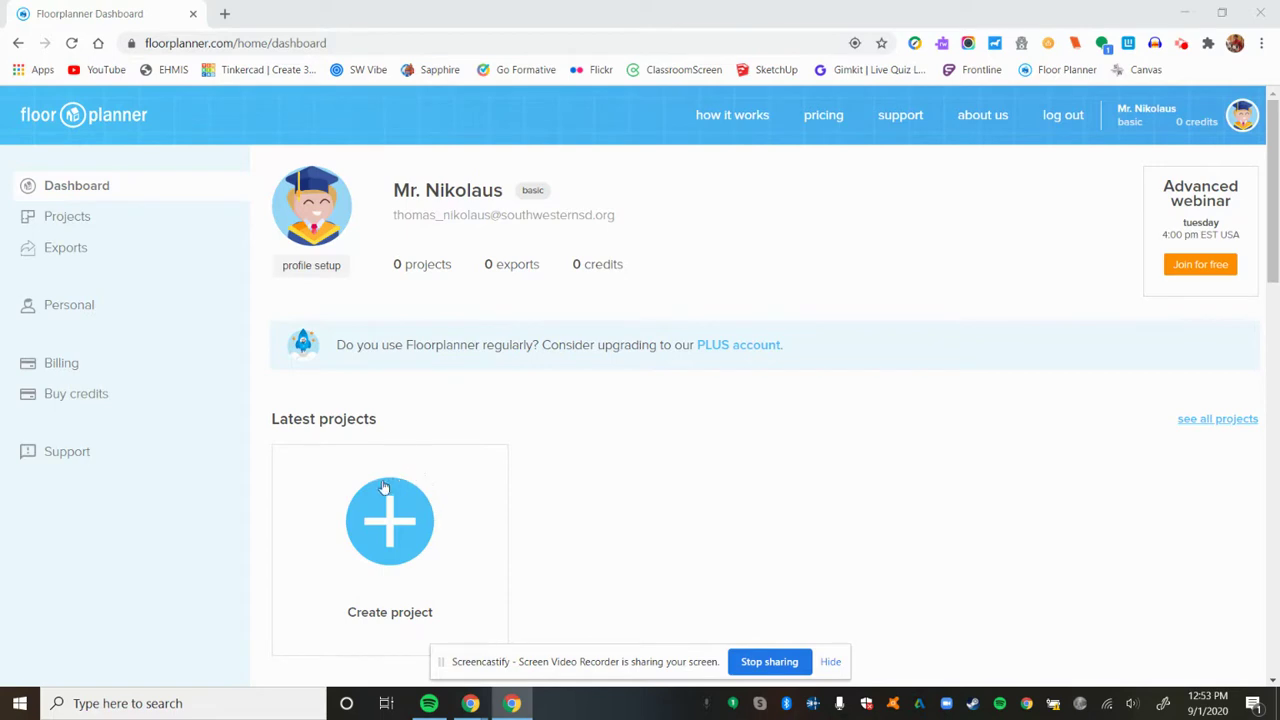
Create a project named Practice and start it with an empty plan.
left_click(421, 517)
left_click(421, 517)
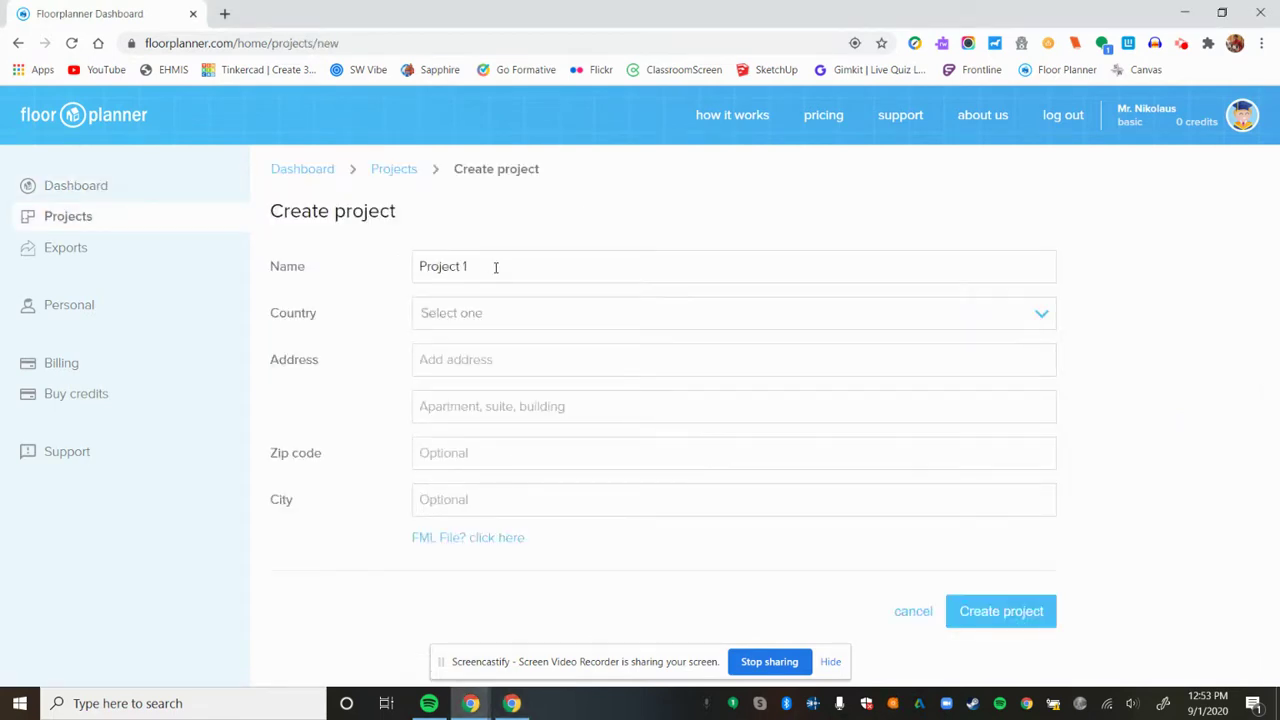
left_click_drag(495, 268, 372, 261)
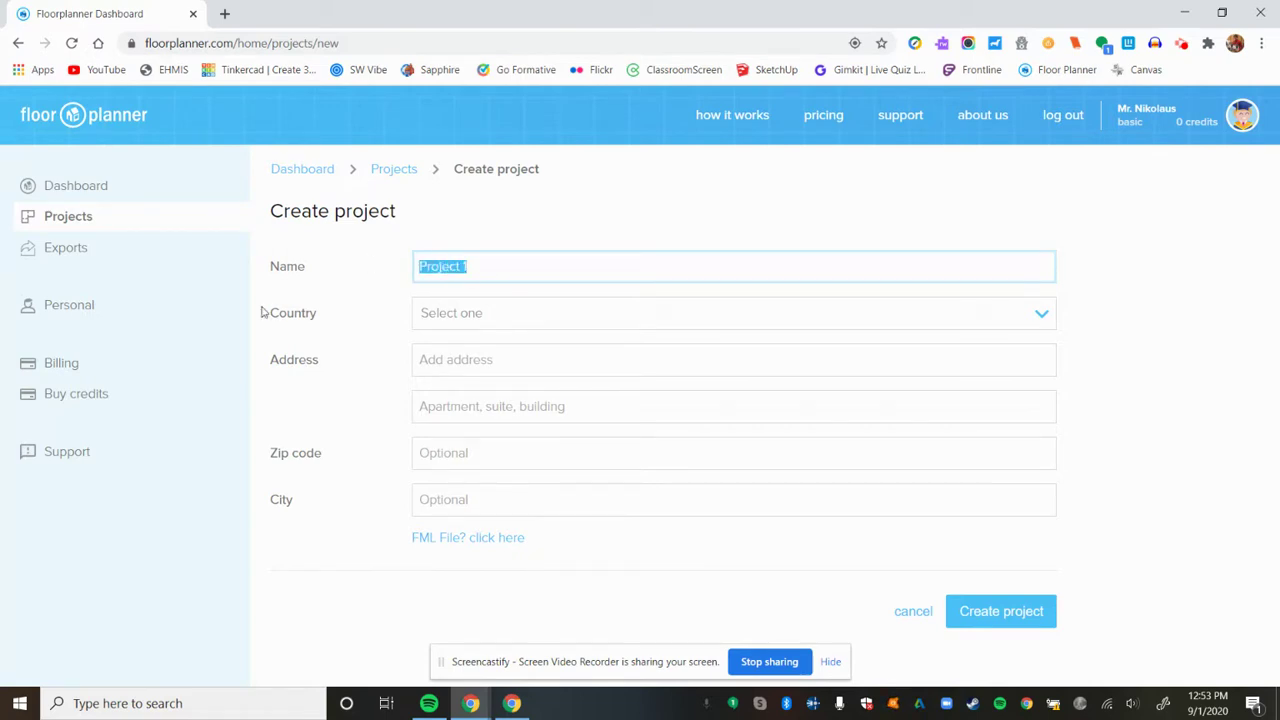
type("Practice")
left_click(980, 610)
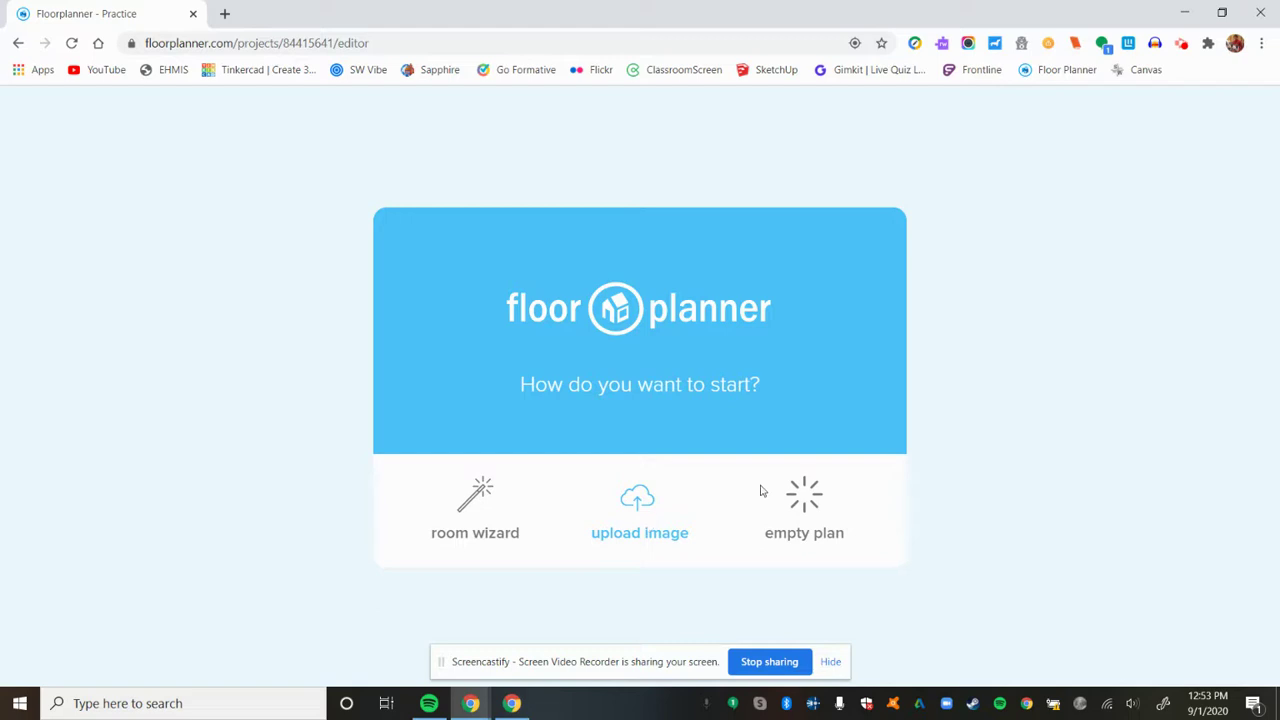
left_click(816, 496)
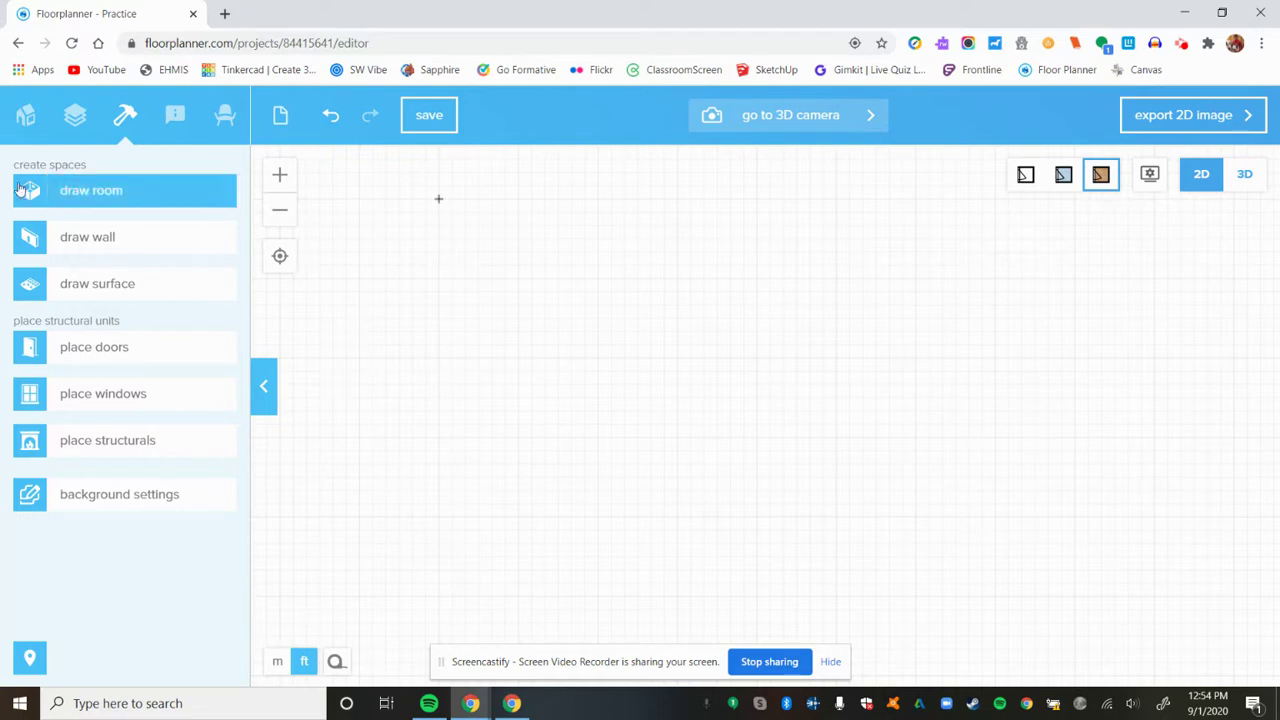
Examine the editor's project settings, floors, construction tools, labels and furniture library, and try hiding and restoring the sidebar.
left_click(26, 118)
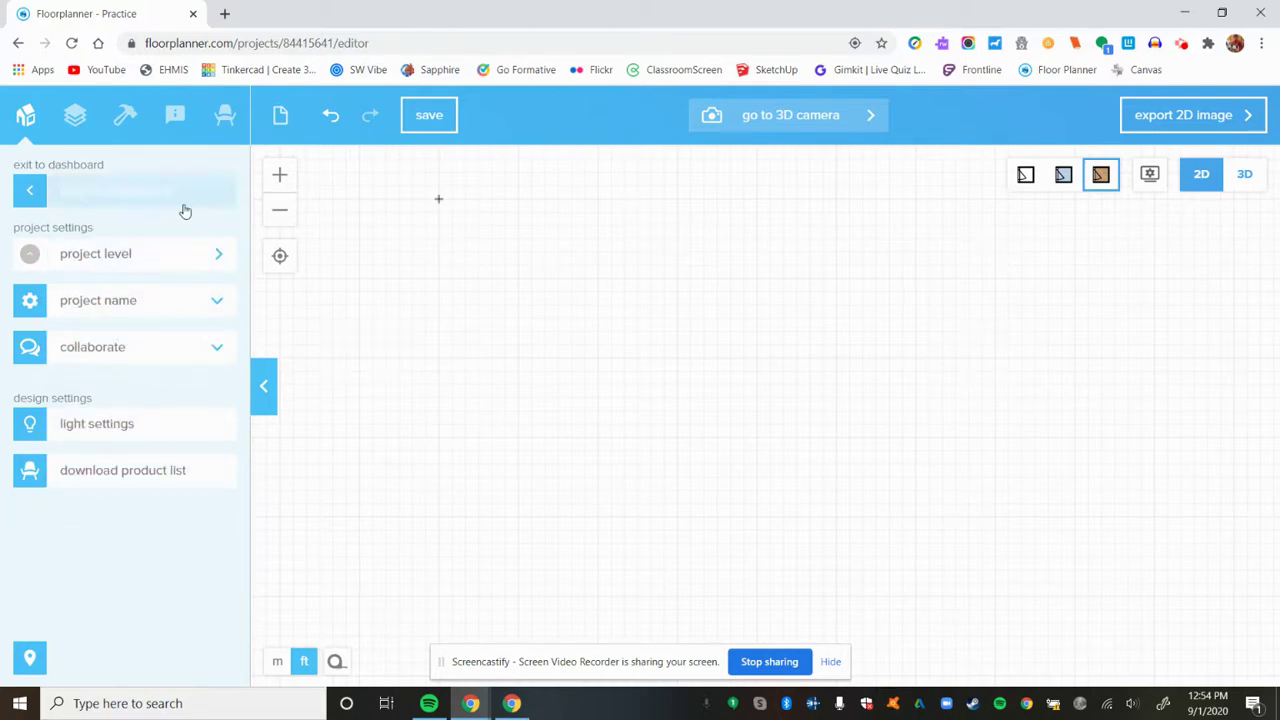
left_click(76, 119)
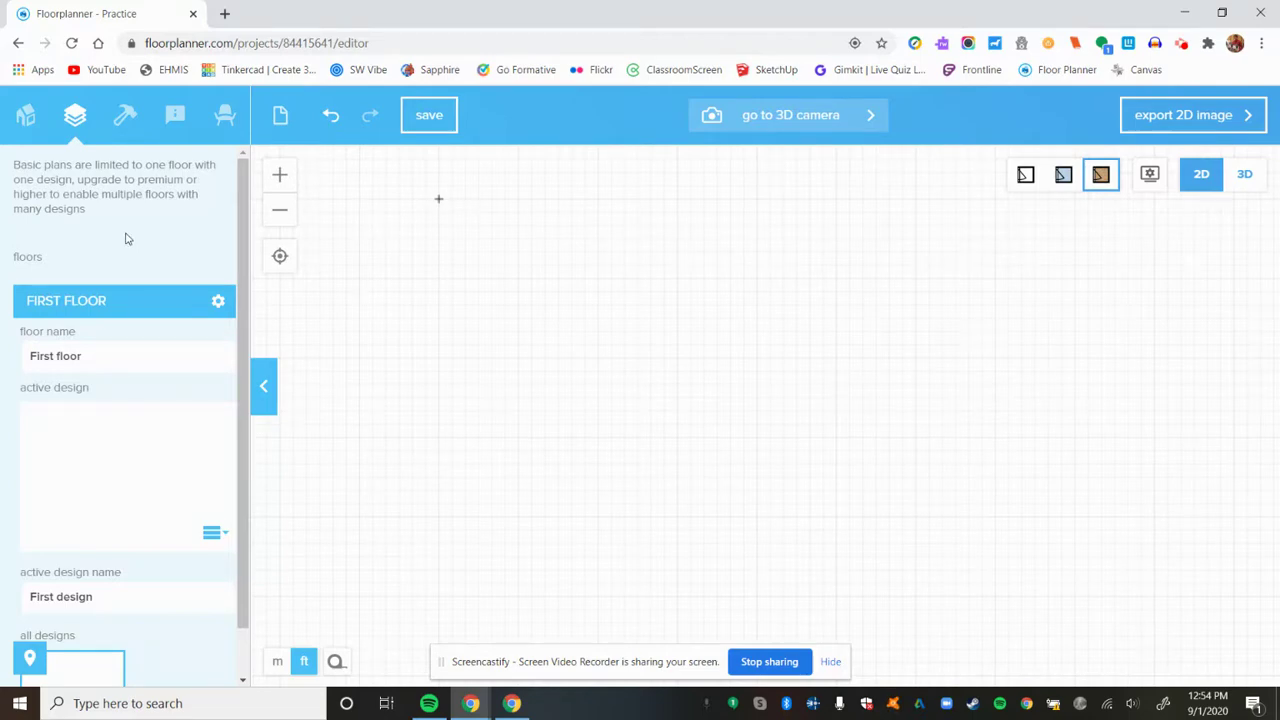
left_click(124, 117)
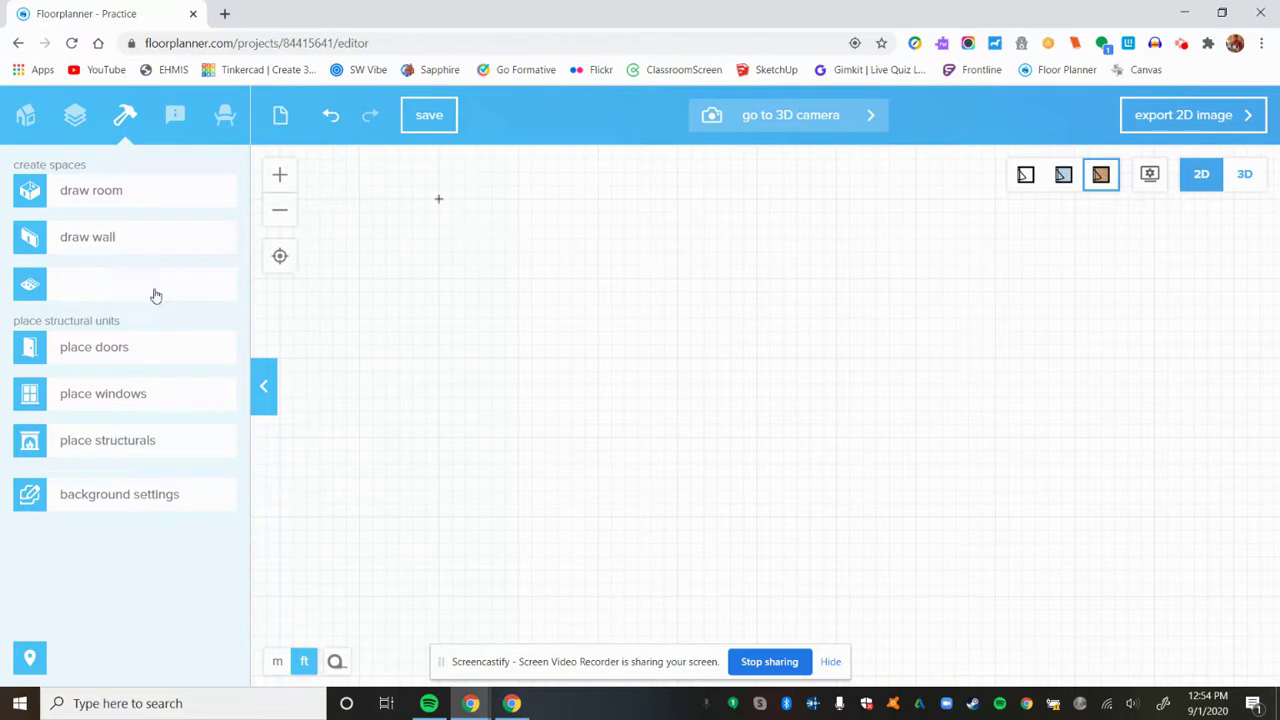
left_click(176, 116)
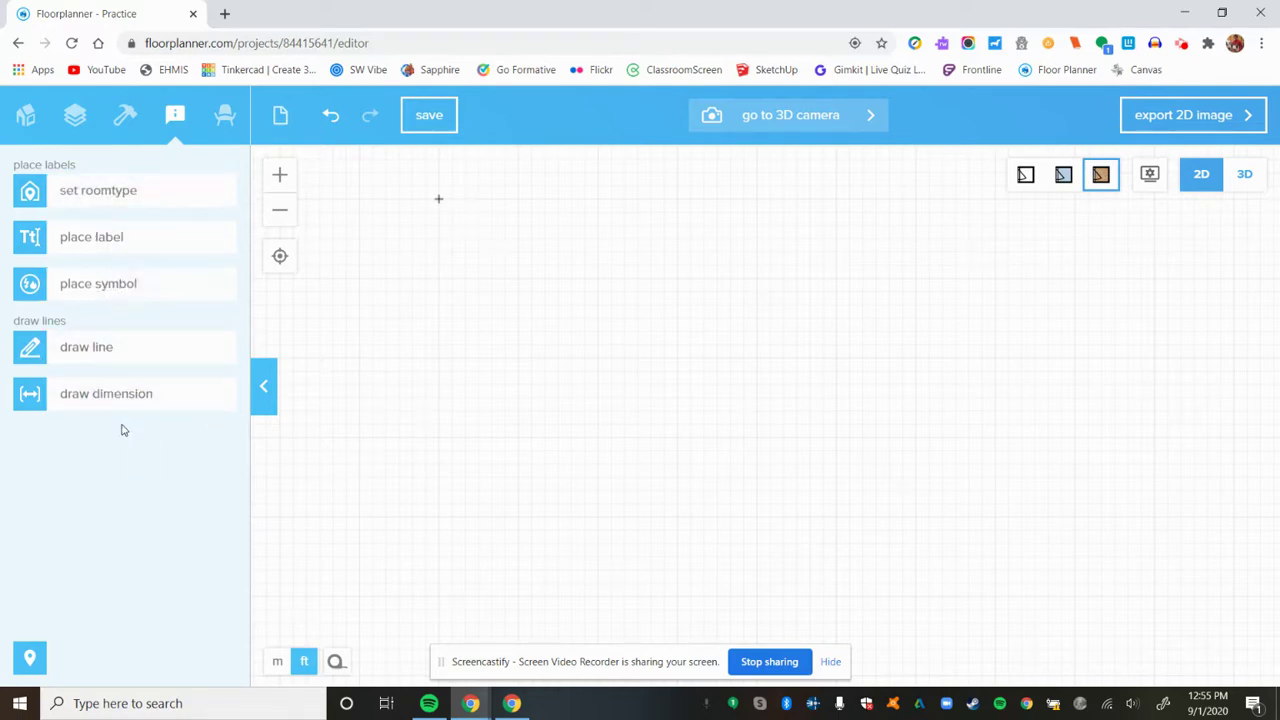
left_click(225, 118)
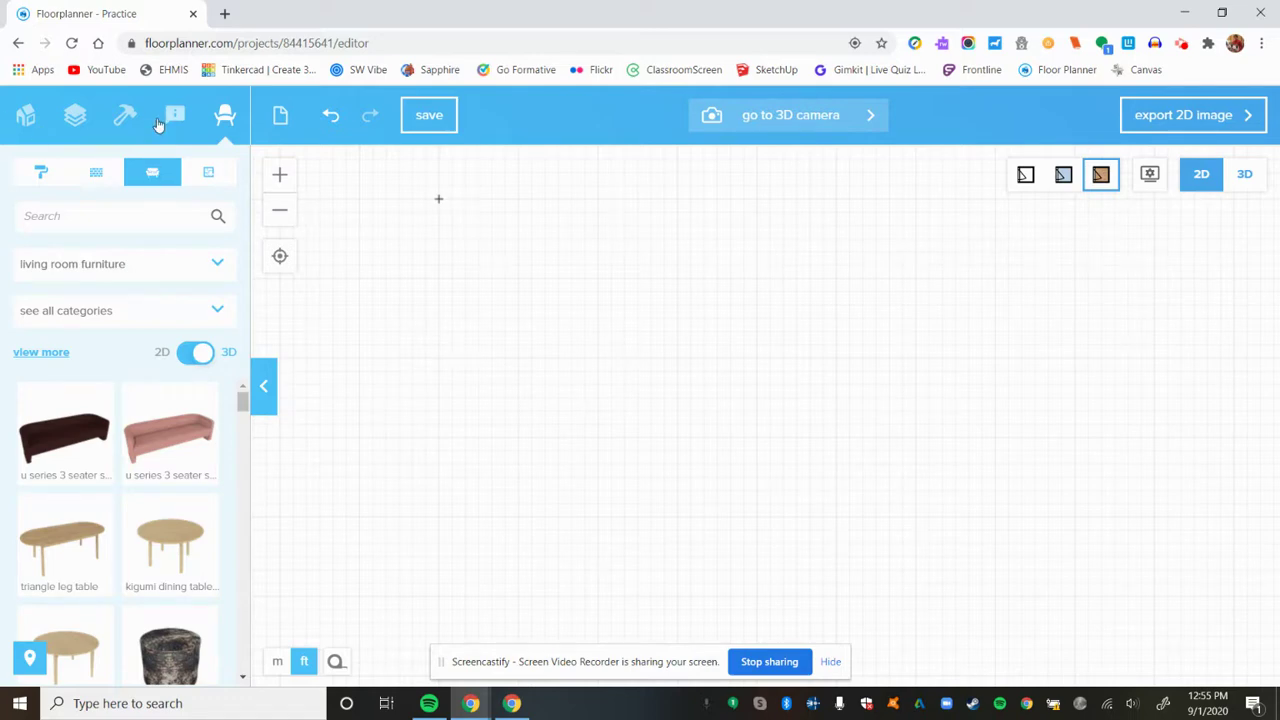
left_click(124, 120)
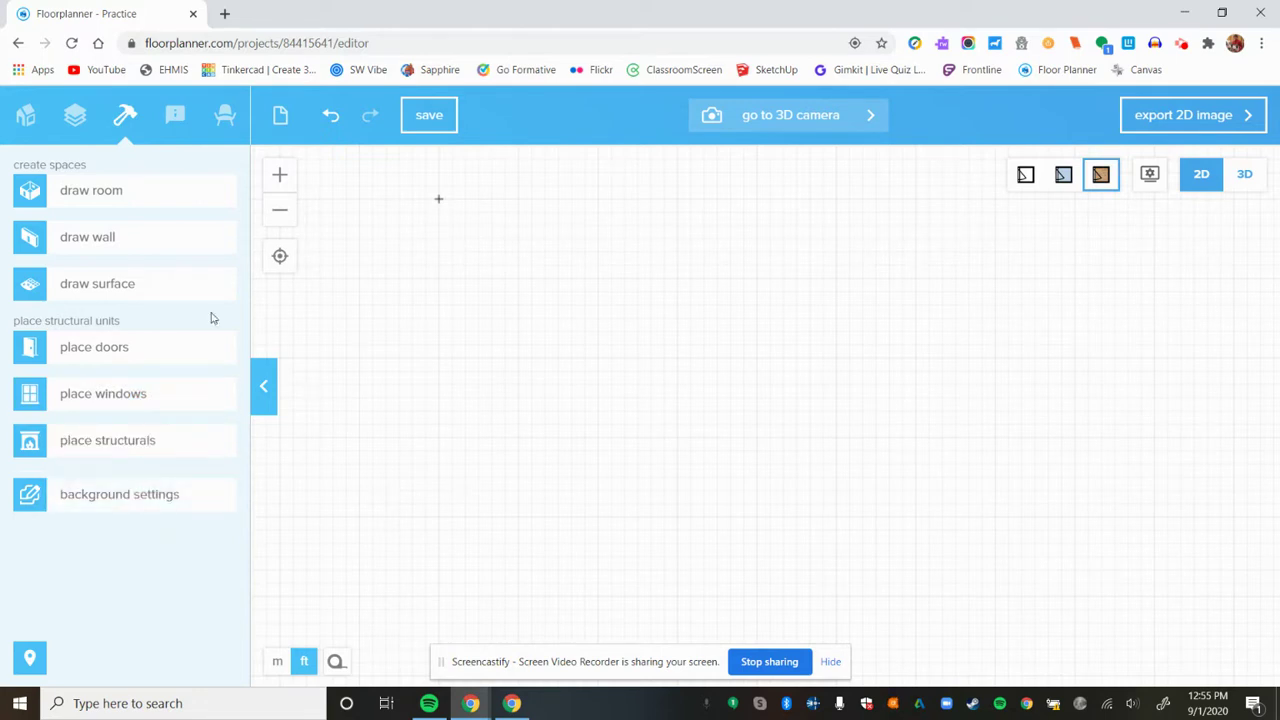
left_click(266, 390)
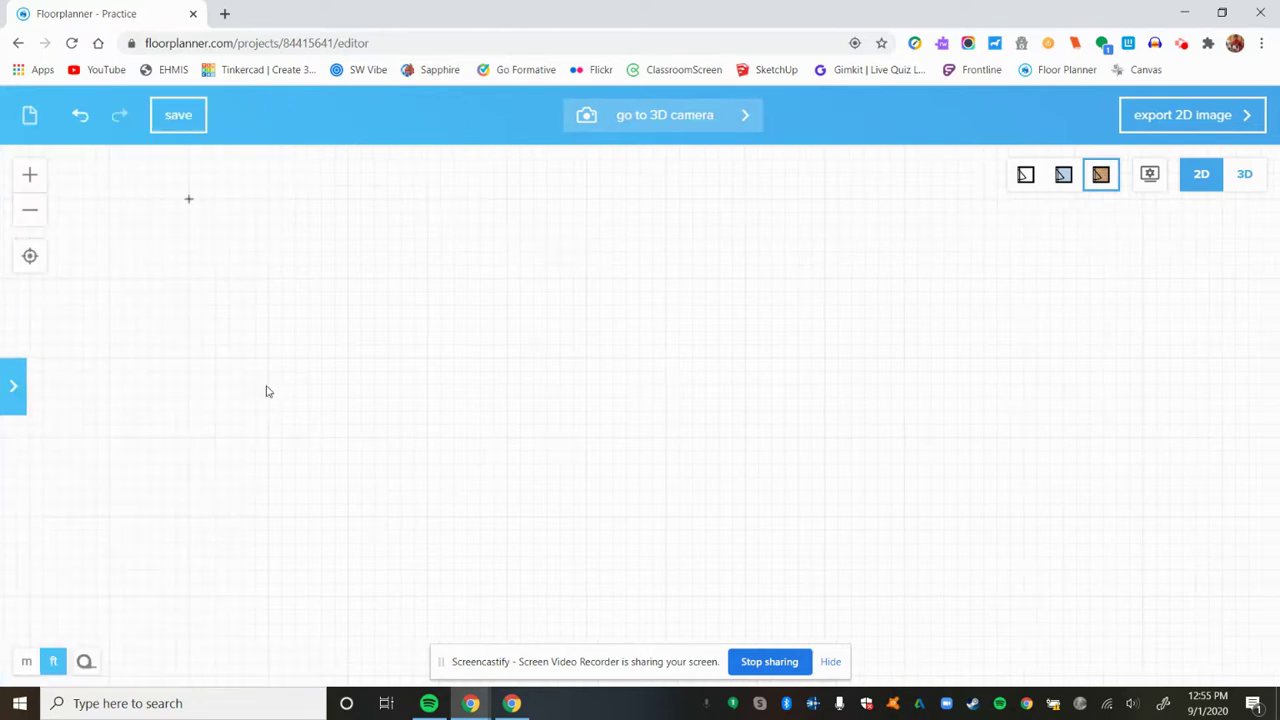
left_click(12, 387)
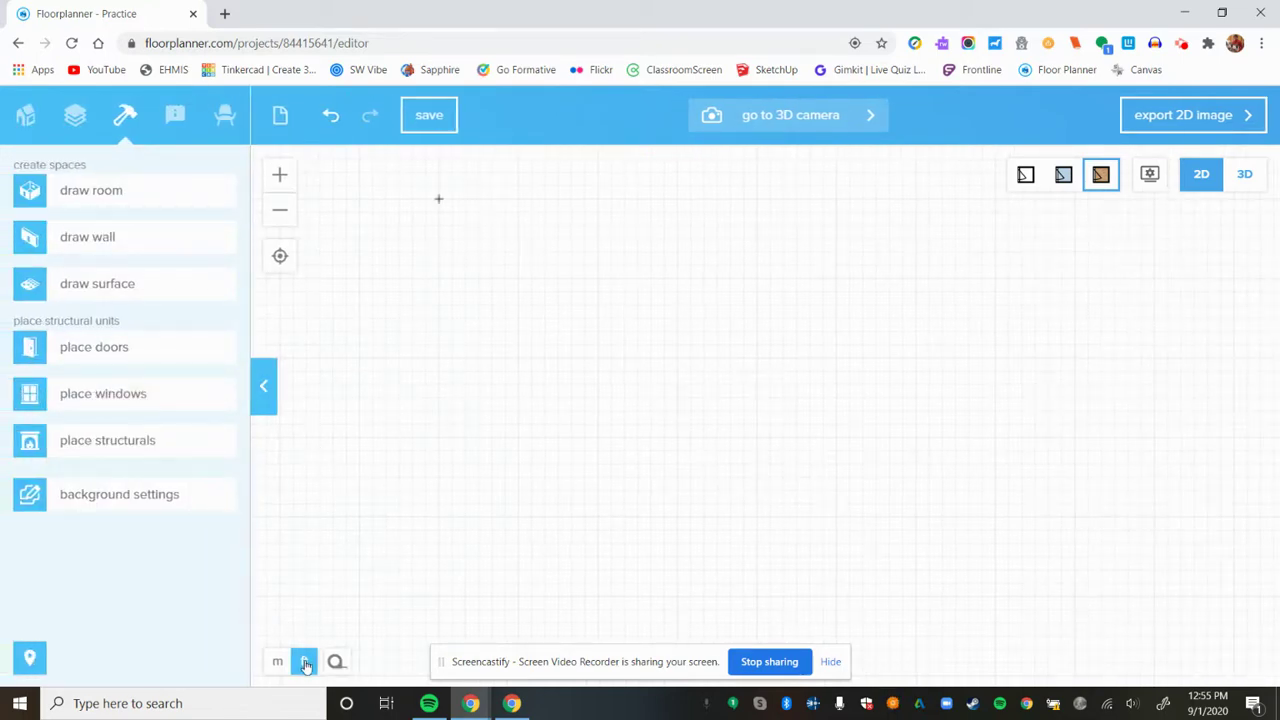
Examine the empty plan grid at different zoom levels and recentre it.
scroll(404, 476, "down", 1)
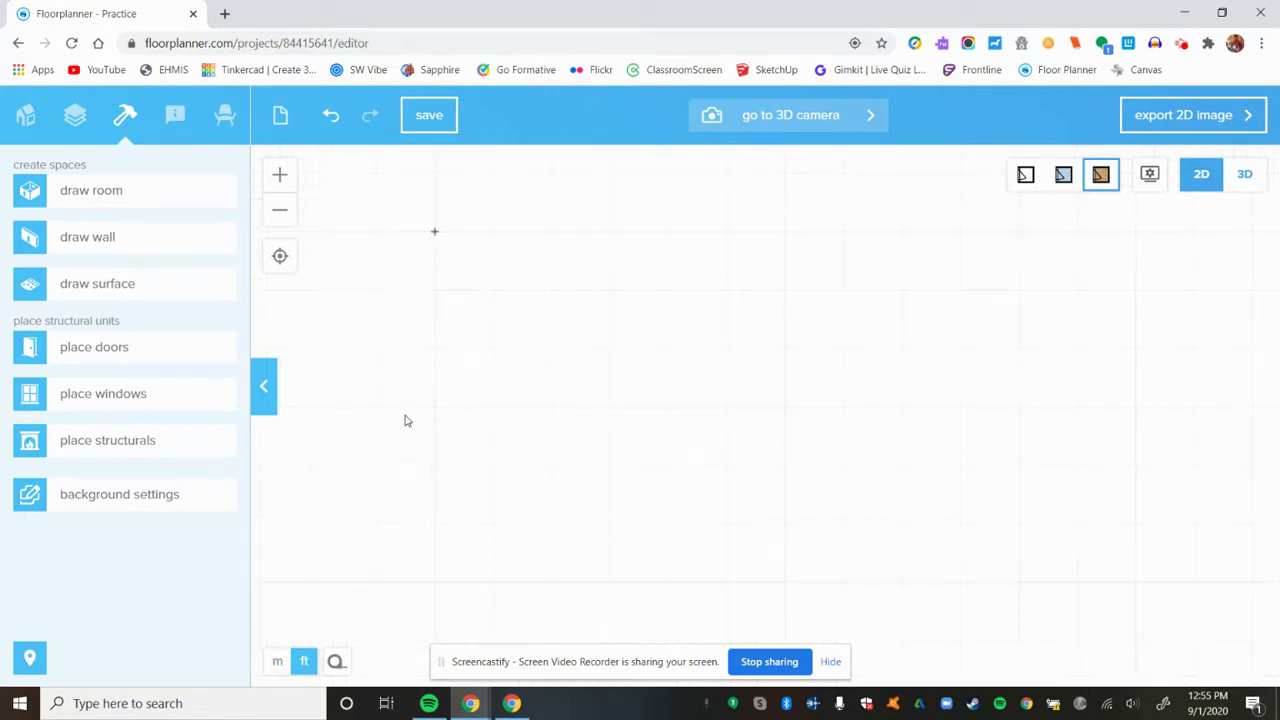
left_click(278, 212)
left_click(278, 212)
left_click(280, 175)
left_click(280, 175)
left_click(280, 210)
left_click(282, 259)
left_click(280, 175)
left_click(286, 266)
Save the Practice project.
left_click(453, 118)
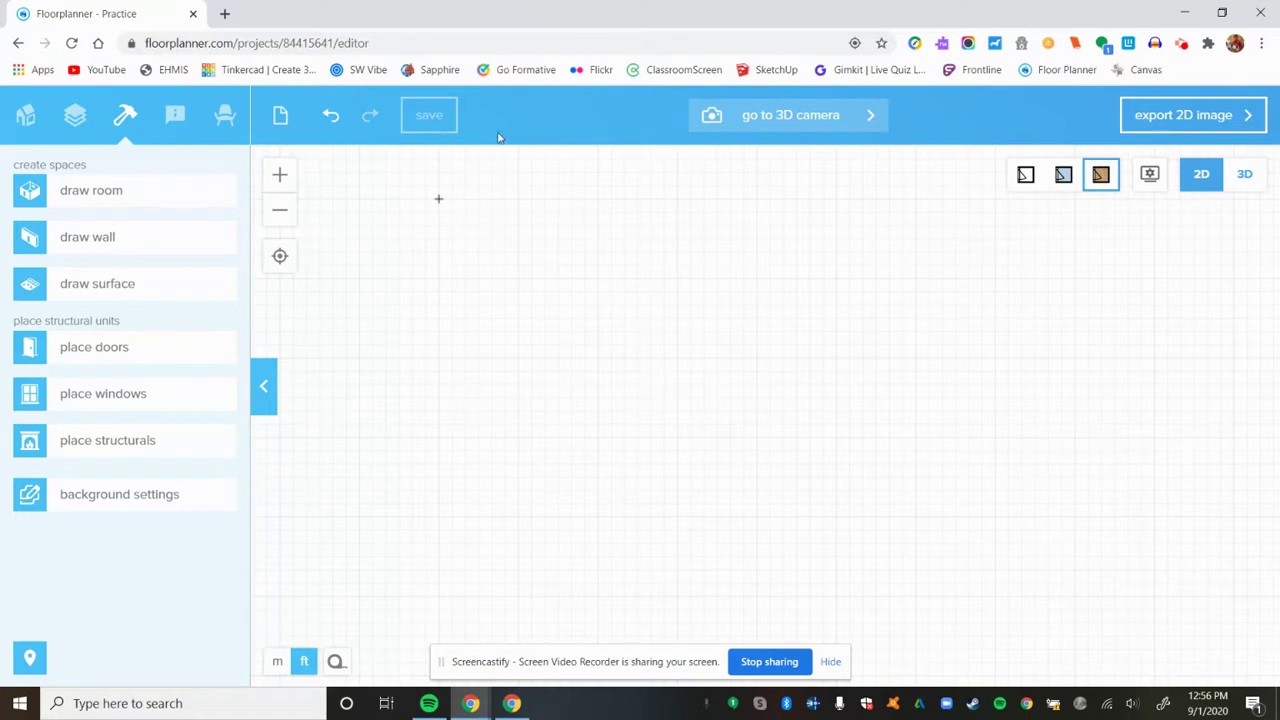
Examine the 3D camera settings, preview the plan through Camera 1, and return to the 2D plan.
left_click(879, 118)
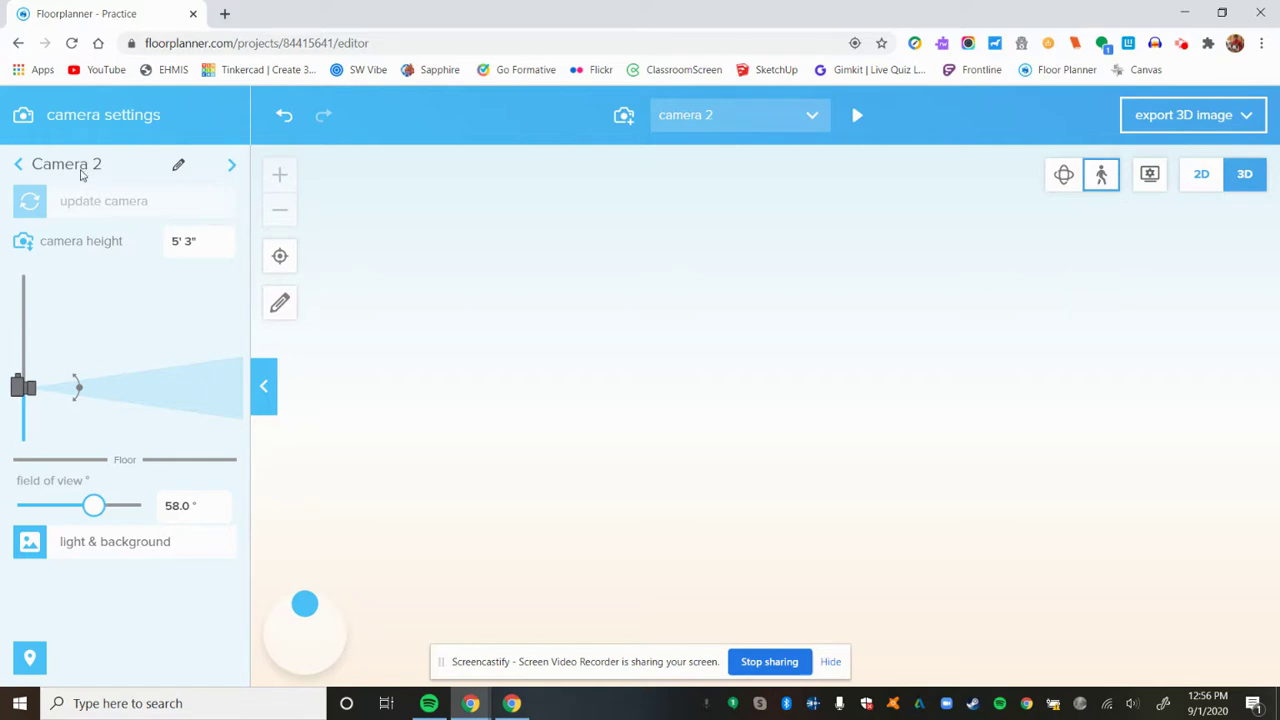
left_click(17, 165)
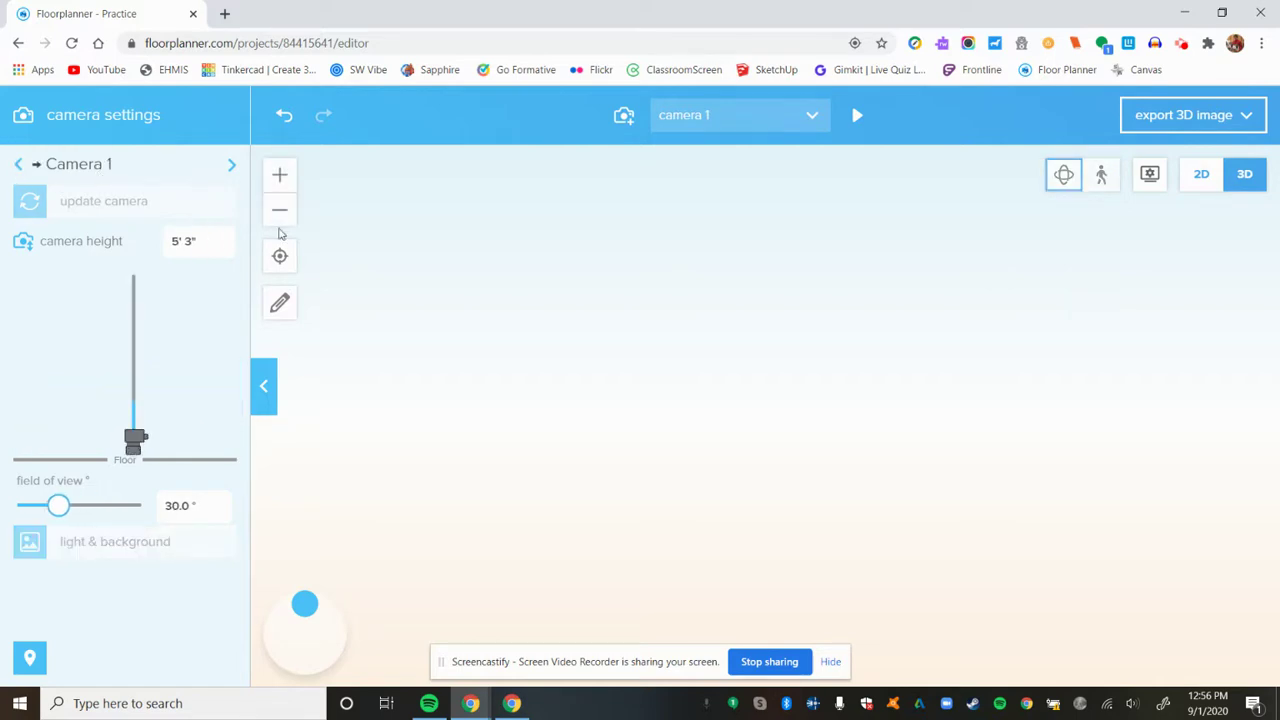
left_click(856, 118)
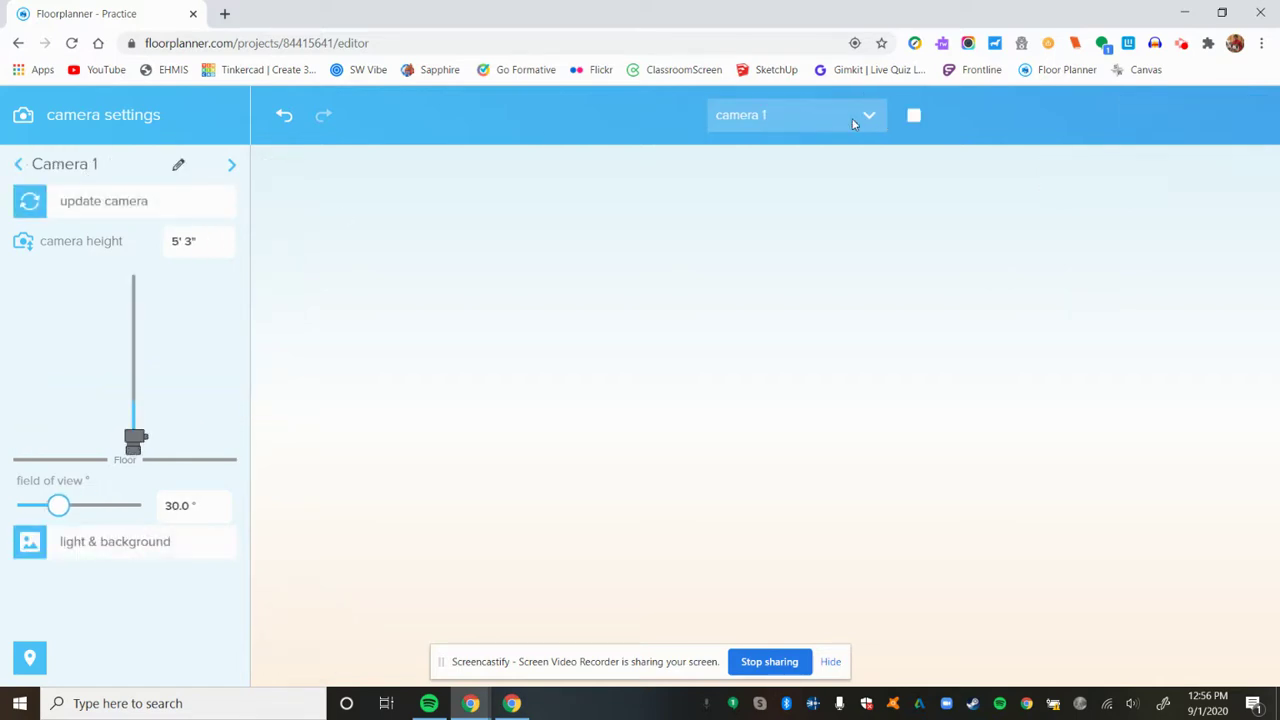
left_click(790, 116)
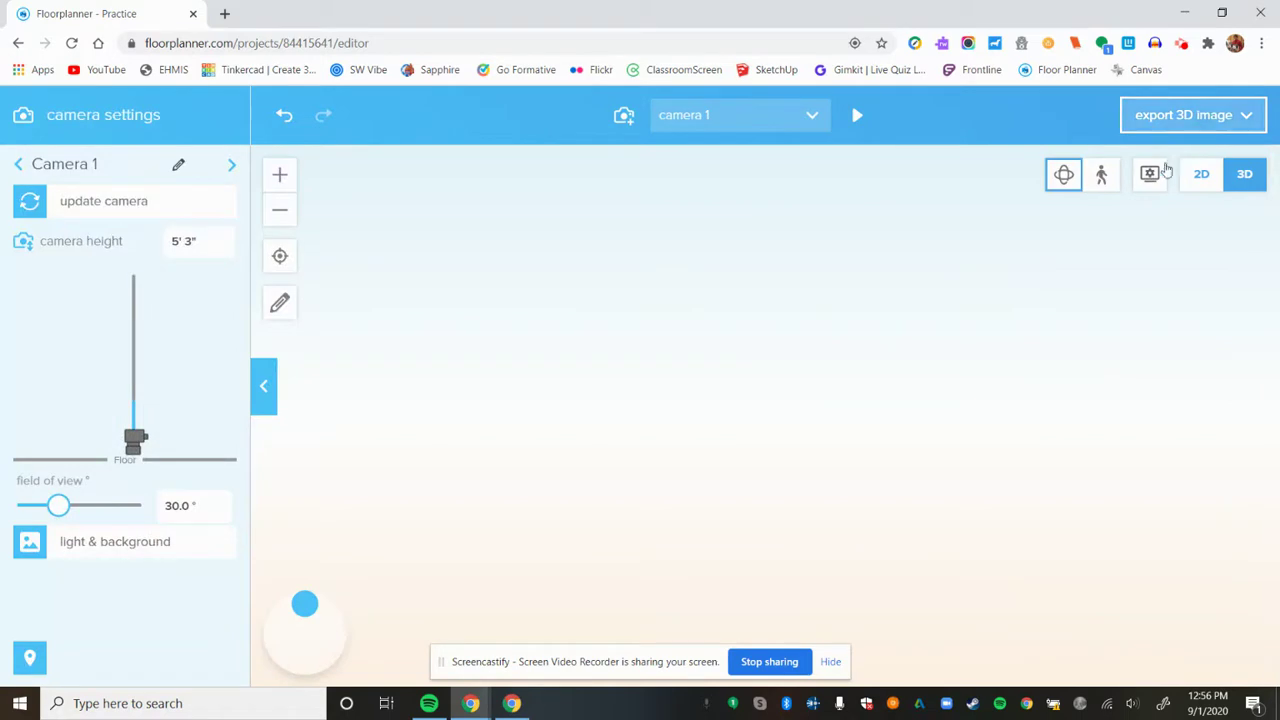
left_click(1205, 180)
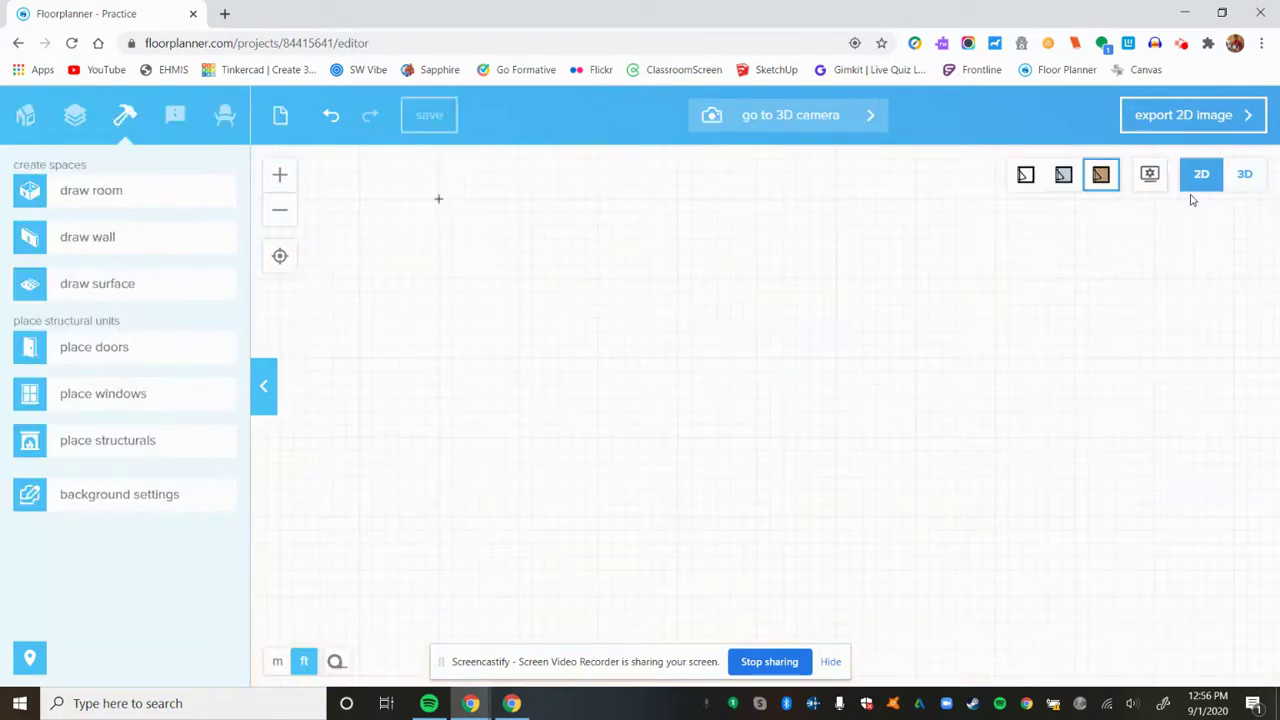
Compare the plan's 3D and 2D views, ending in 2D.
left_click(1249, 177)
left_click(1207, 186)
left_click(1240, 188)
left_click(1214, 178)
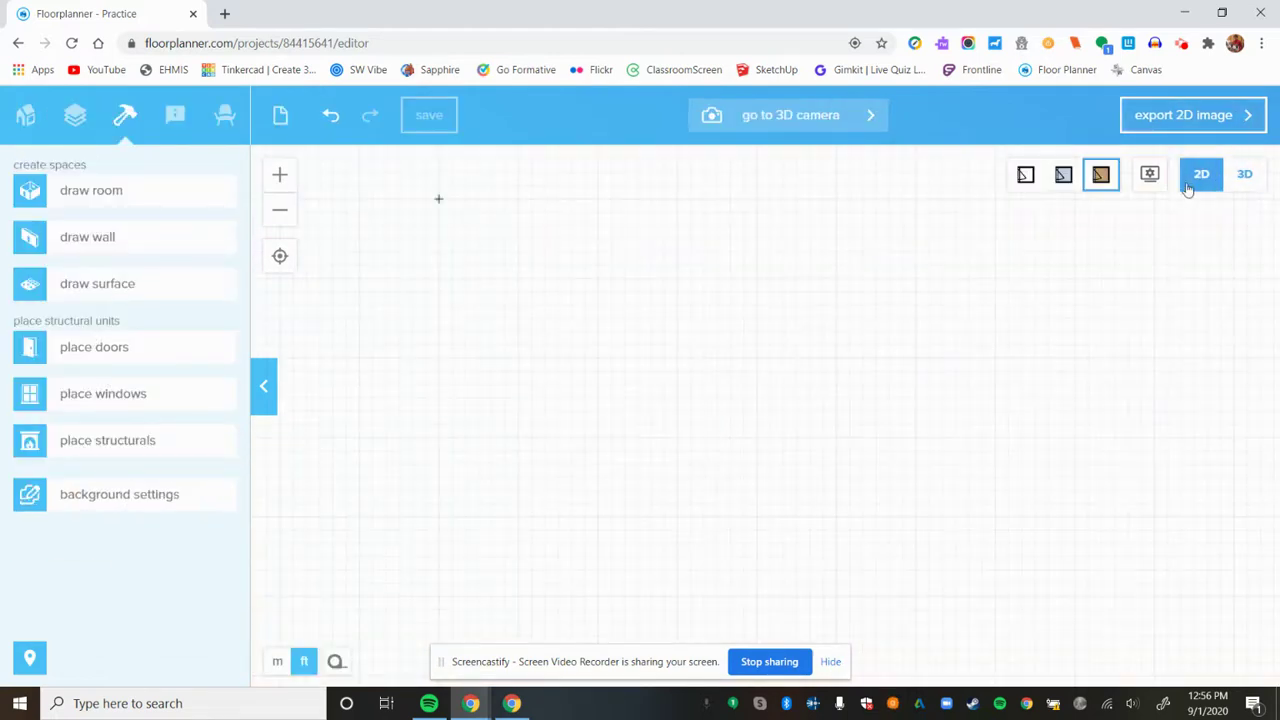